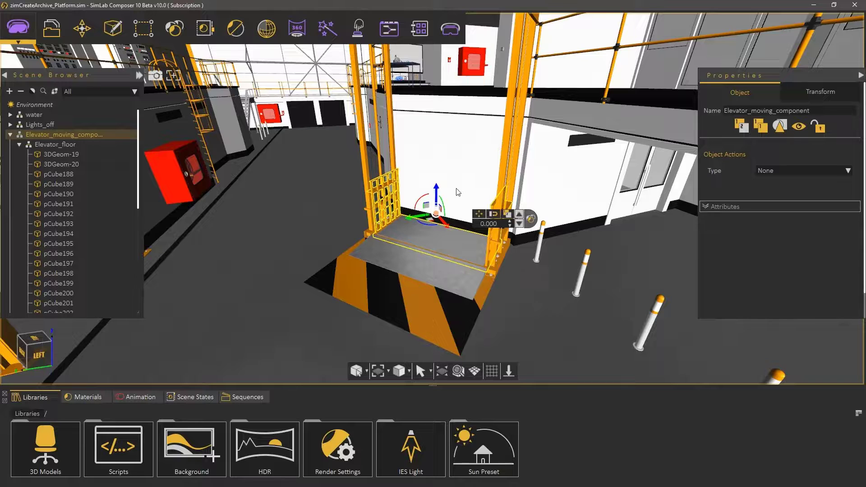
# Keyframe Elevator_moving_component at frame 90 of the animation, raised 3.873 along the vertical axis to the upper floor.
pyautogui.moveTo(438, 192); pyautogui.dragTo(409, 180)
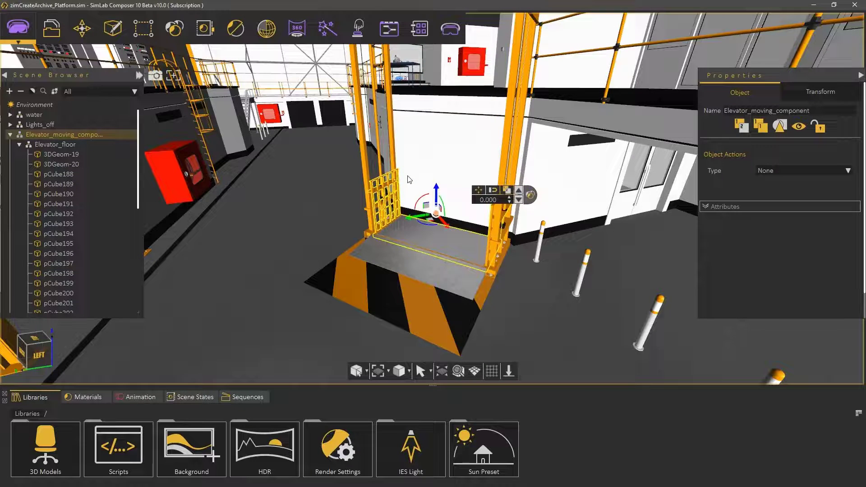
pyautogui.click(136, 397)
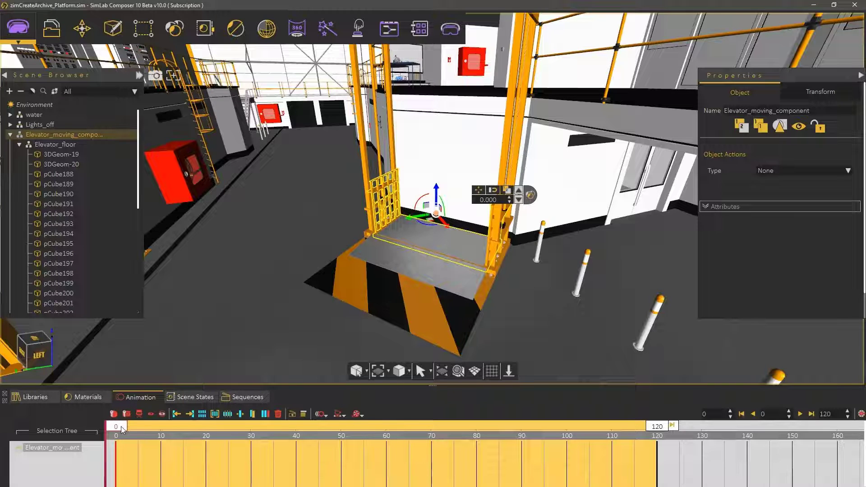
pyautogui.moveTo(122, 427); pyautogui.dragTo(523, 440)
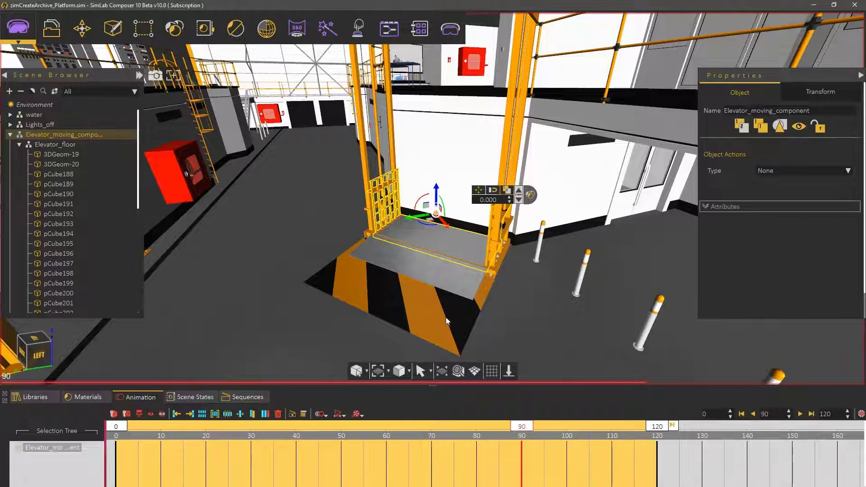
pyautogui.moveTo(446, 321); pyautogui.dragTo(406, 44)
pyautogui.moveTo(387, 190); pyautogui.dragTo(376, 173)
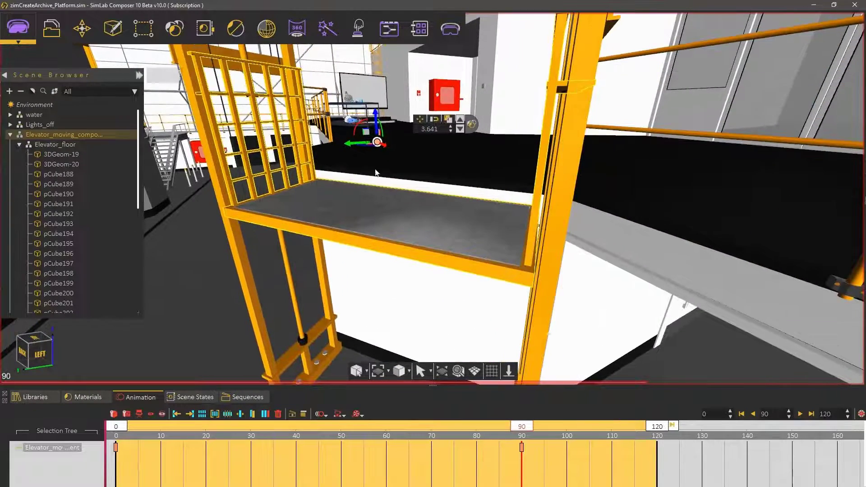
pyautogui.moveTo(378, 114); pyautogui.dragTo(373, 88)
pyautogui.moveTo(364, 127)
pyautogui.mouseDown()
pyautogui.moveTo(372, 89)
pyautogui.moveTo(364, 126)
pyautogui.mouseUp()
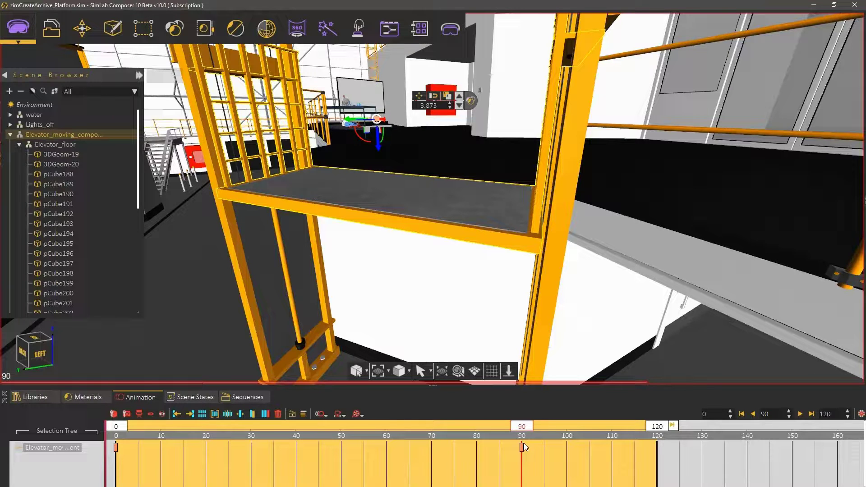
# Play the elevator animation from the first frame with the whole lift in view to check its movement.
pyautogui.scroll(-5, 481, 343)
pyautogui.moveTo(469, 277); pyautogui.dragTo(555, 328)
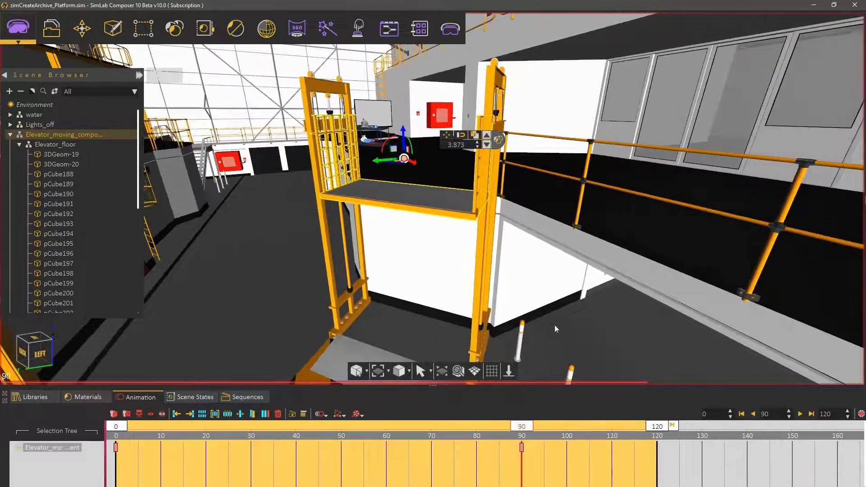
pyautogui.click(740, 413)
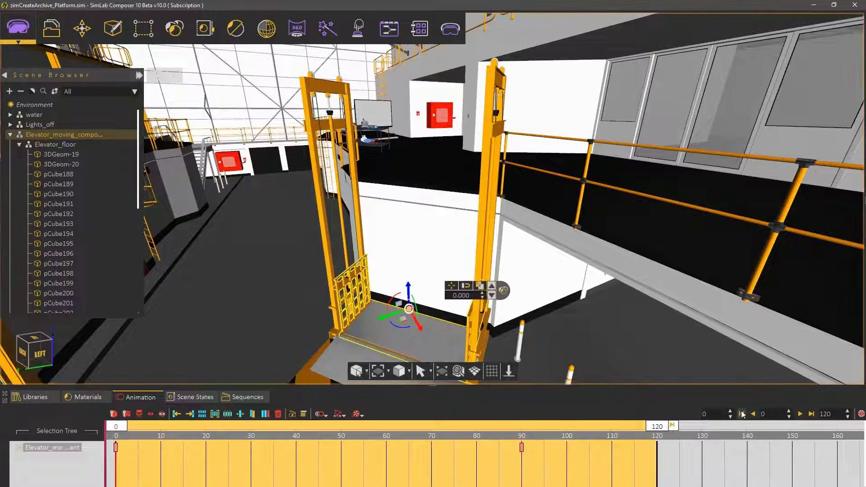
pyautogui.click(800, 416)
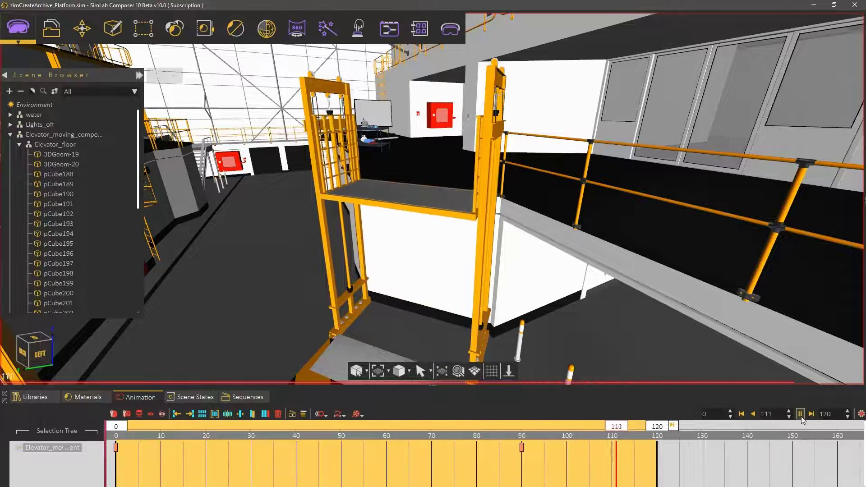
pyautogui.click(801, 415)
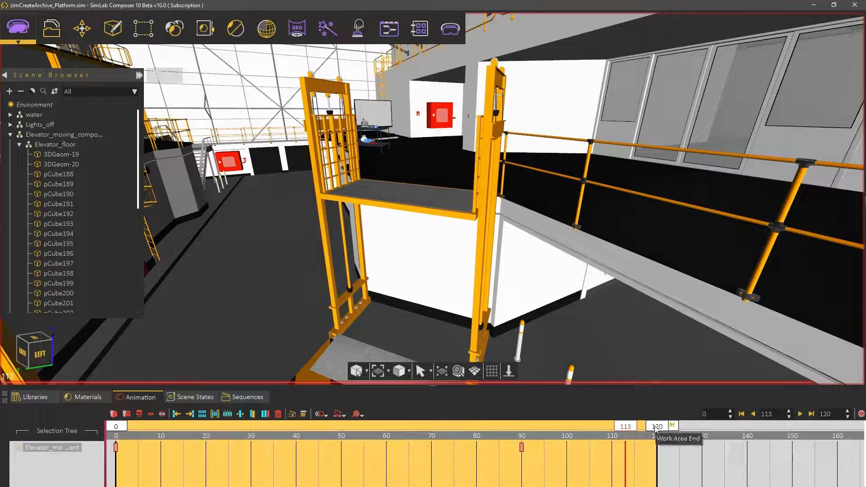
# Set the end of the animation work area to frame 90, preview the motion and return to the first frame.
pyautogui.moveTo(655, 428); pyautogui.dragTo(521, 428)
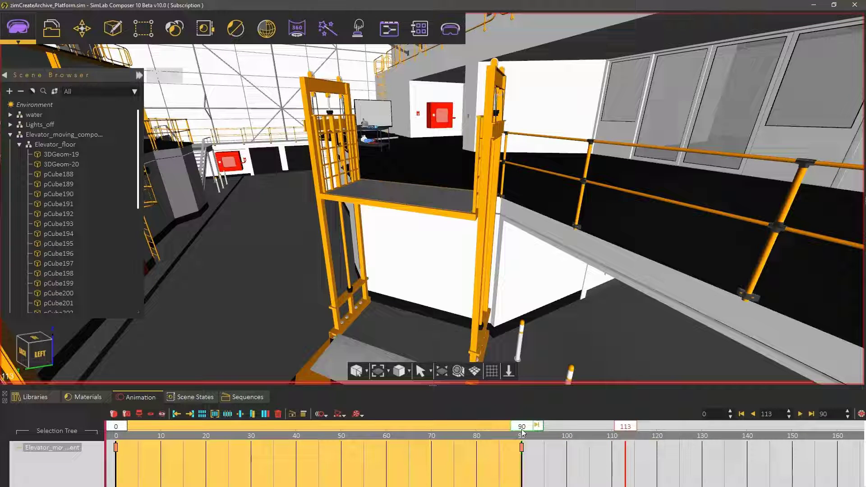
pyautogui.click(800, 414)
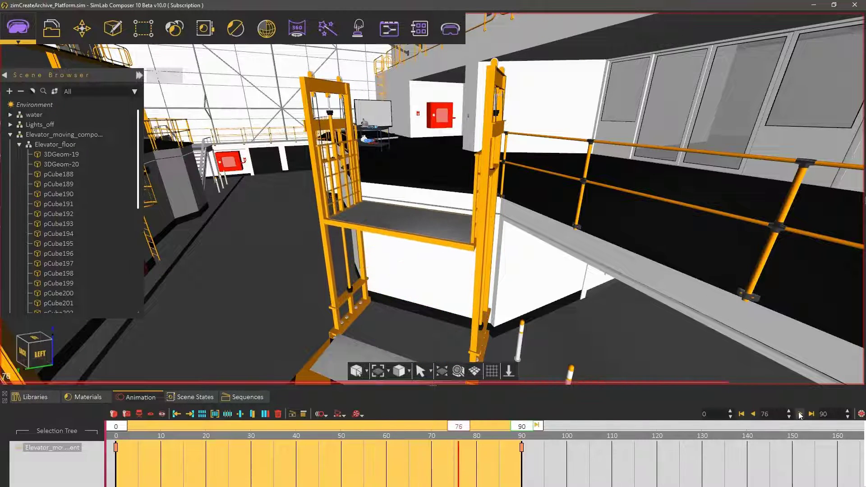
pyautogui.click(740, 413)
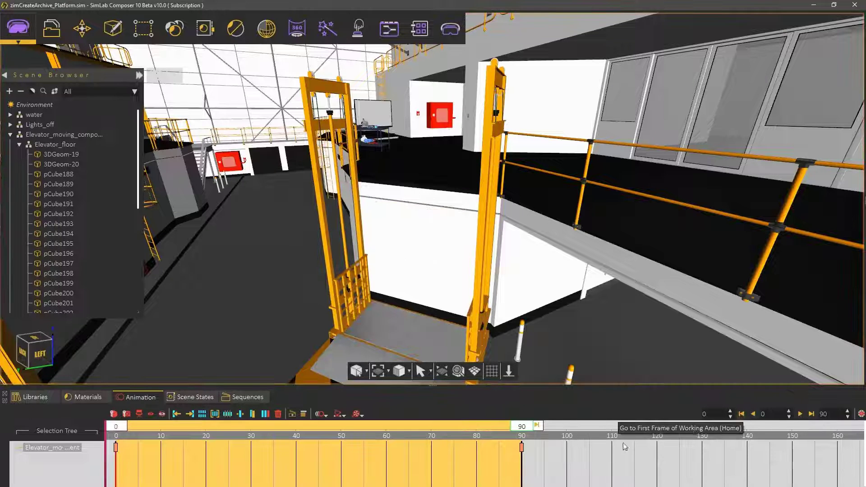
# Set the elevator keyframe at frame 90 to Auto Ease, play the animation and return to the first frame.
pyautogui.click(521, 447)
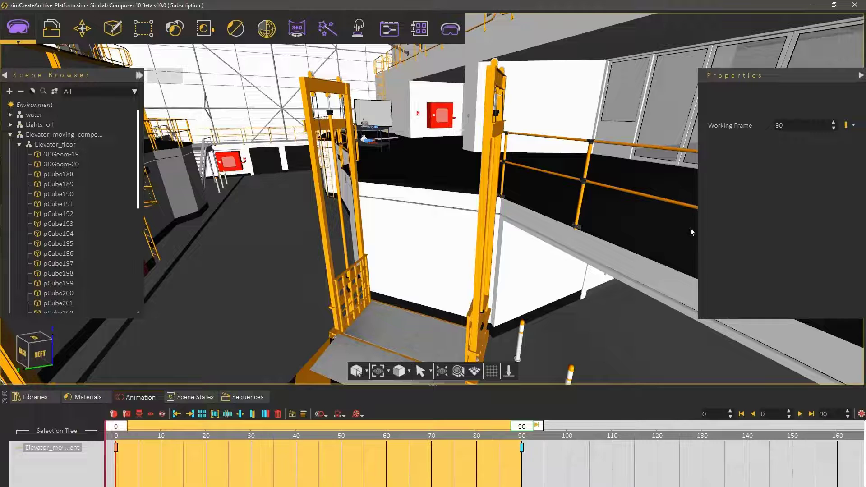
pyautogui.click(853, 127)
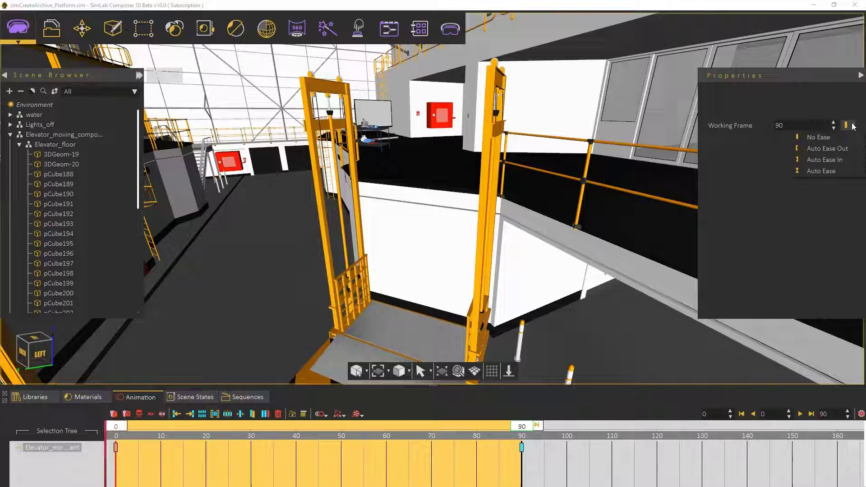
pyautogui.click(820, 171)
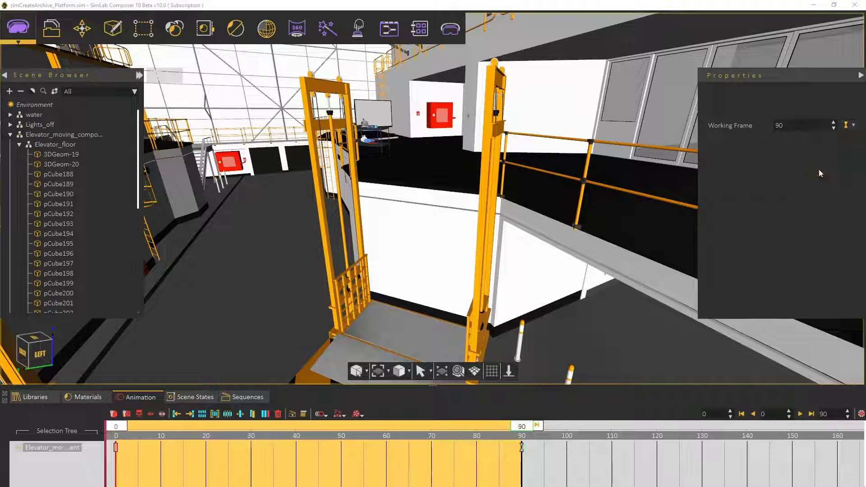
pyautogui.click(798, 415)
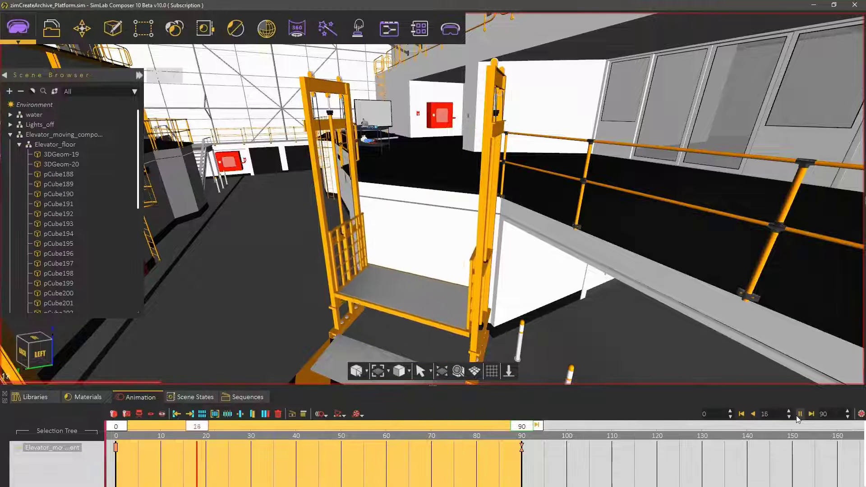
pyautogui.click(795, 417)
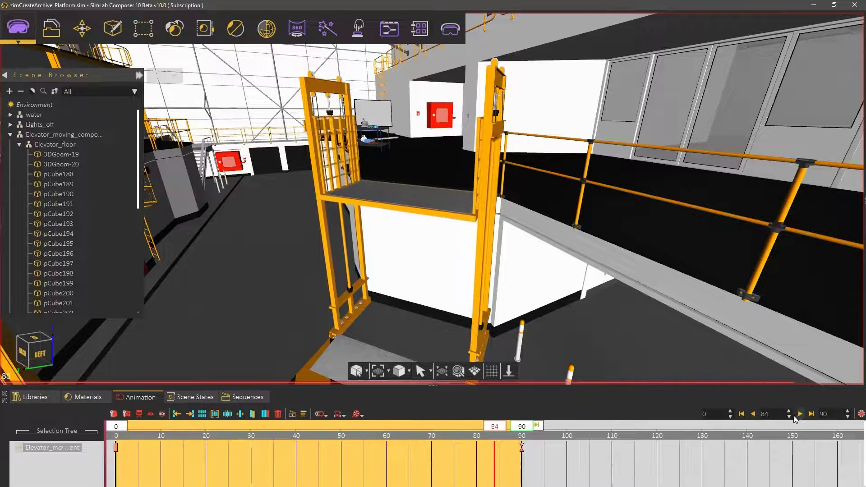
pyautogui.click(742, 413)
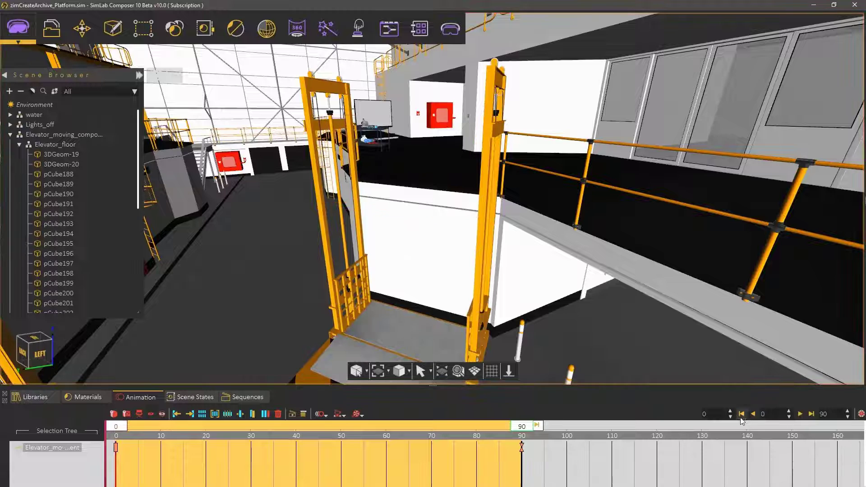
# Apply Auto Ease to the elevator keyframe at frame 0 and preview the result, ending back at the first frame.
pyautogui.click(115, 448)
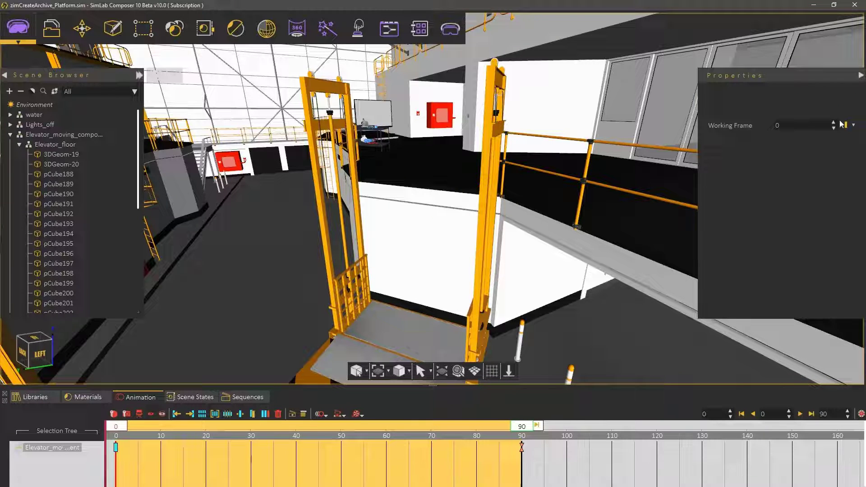
pyautogui.click(853, 124)
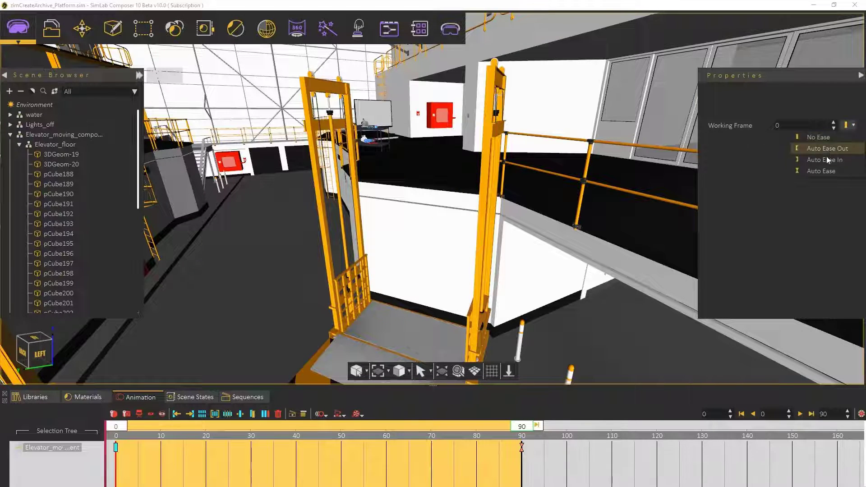
pyautogui.click(821, 171)
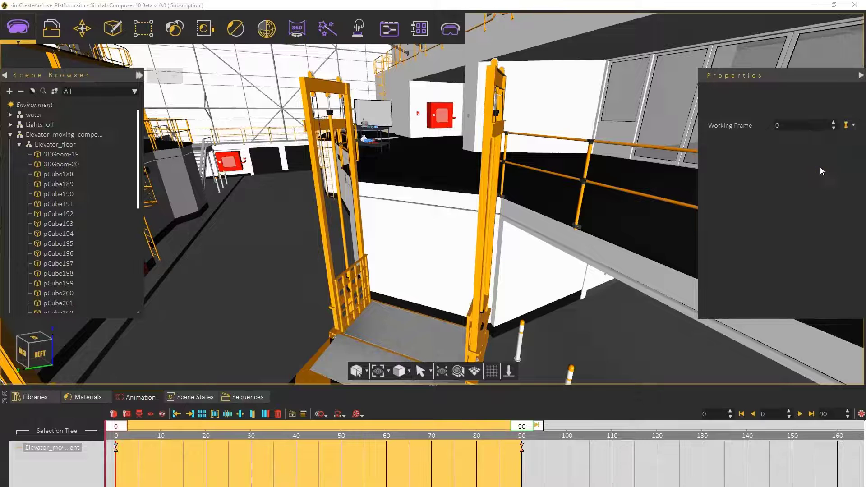
pyautogui.click(800, 414)
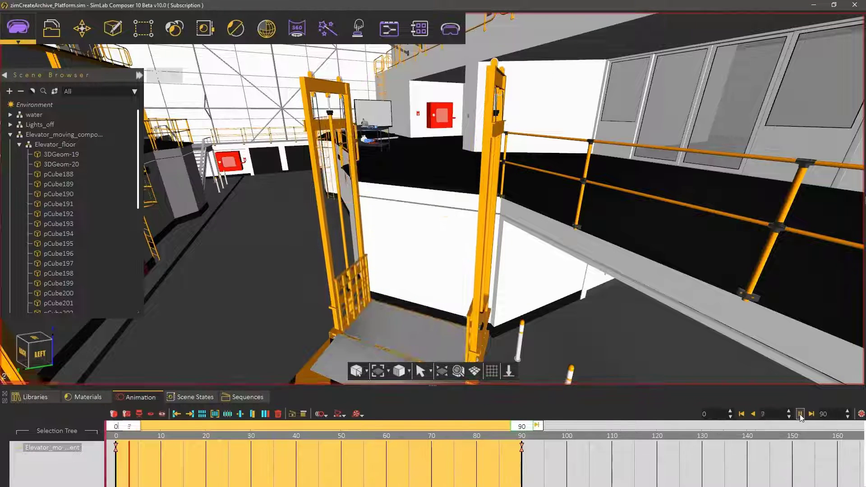
pyautogui.click(799, 414)
pyautogui.click(741, 415)
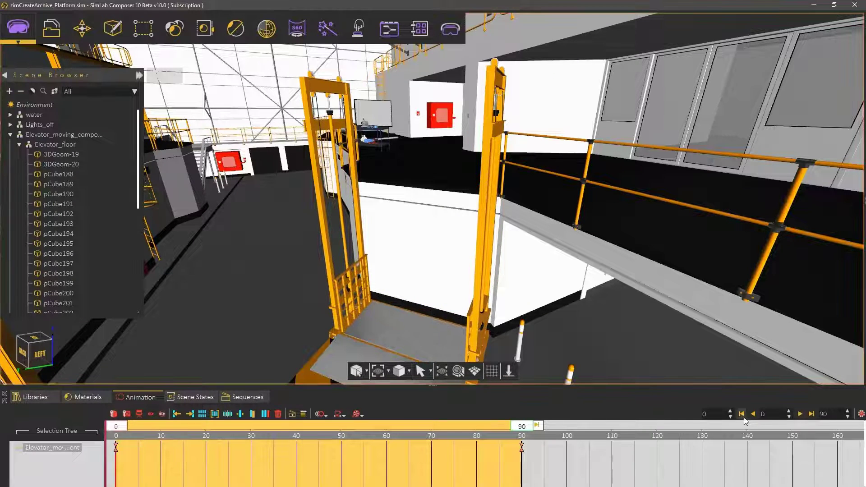
# Switch to the browser and download the Elevator Panel file from SimLab Soft's Interactive VR Experience training series page.
pyautogui.moveTo(379, 279); pyautogui.dragTo(368, 204)
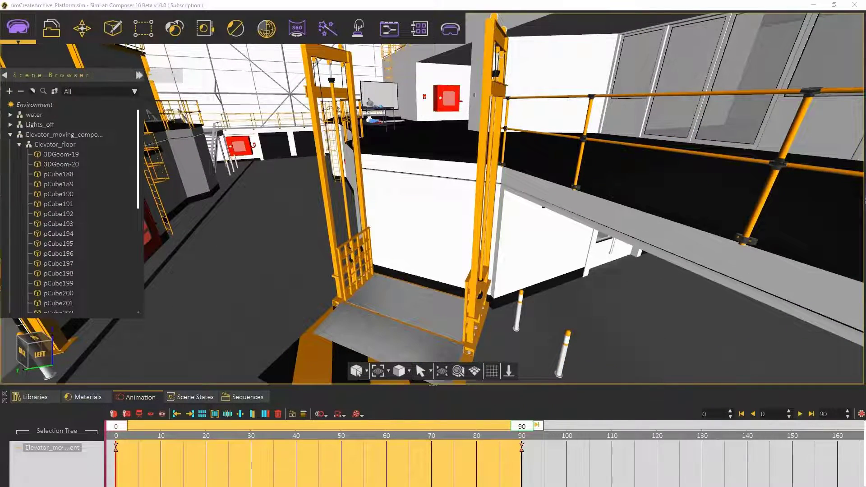
pyautogui.hotkey('alt', 'Tab')
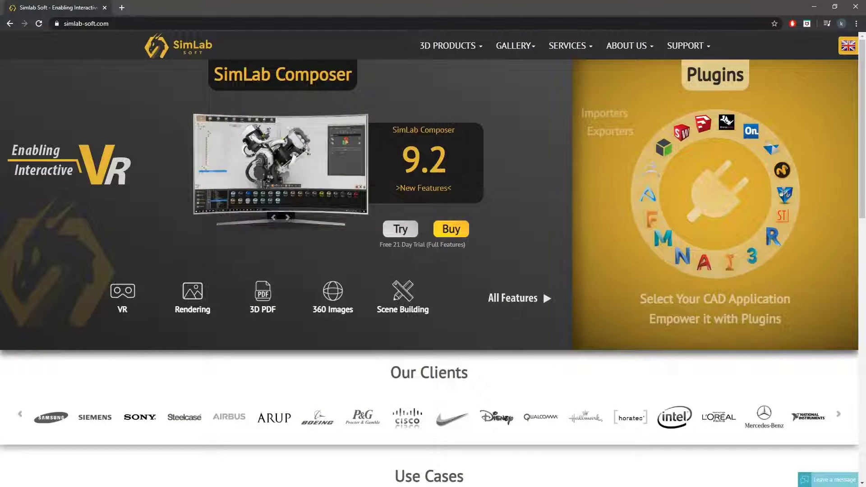
pyautogui.moveTo(438, 38)
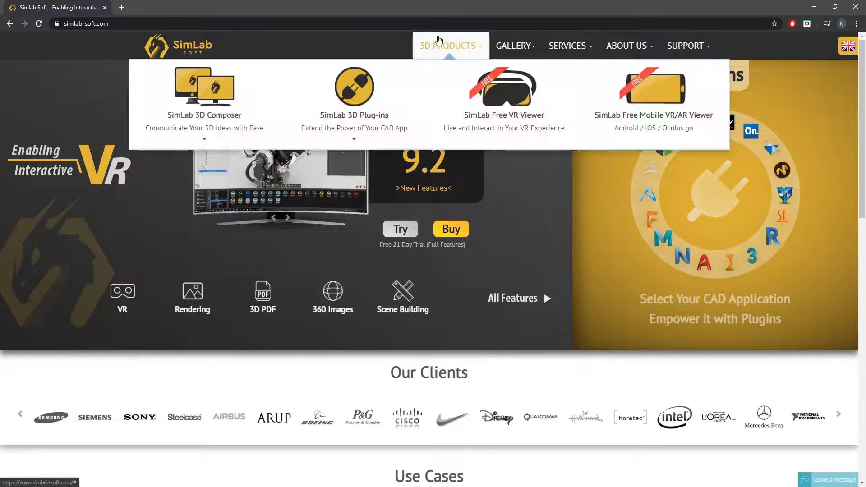
pyautogui.moveTo(215, 109)
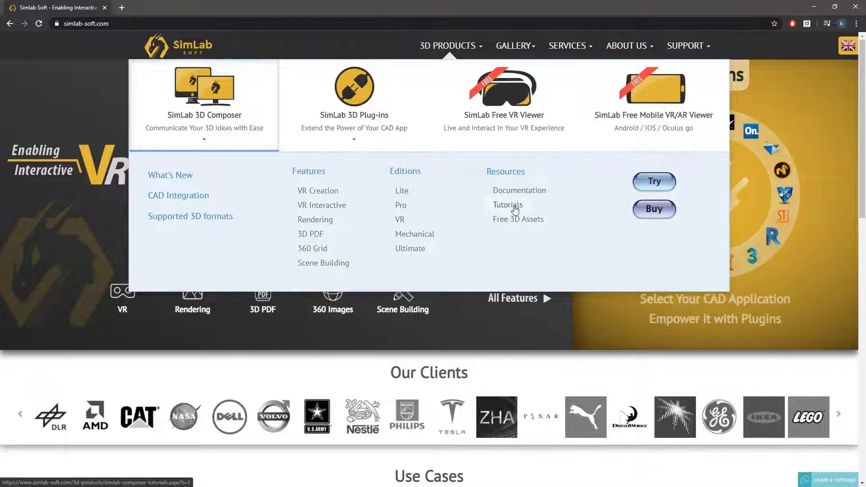
pyautogui.click(514, 209)
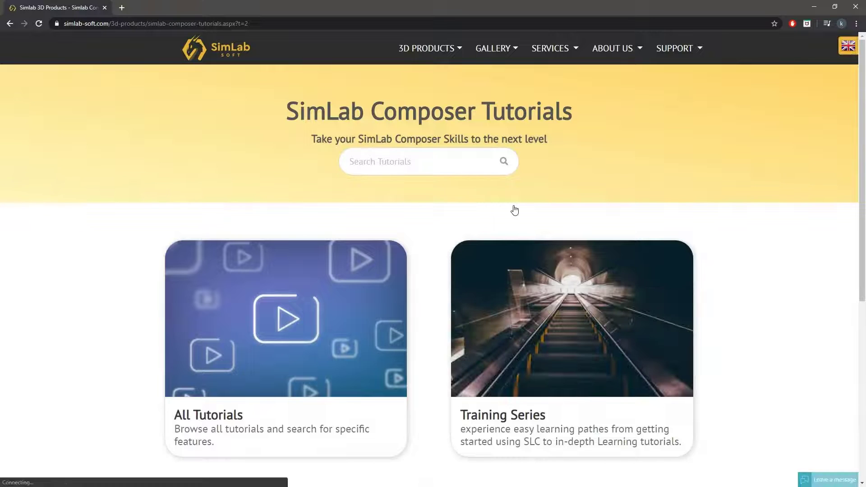
pyautogui.click(531, 272)
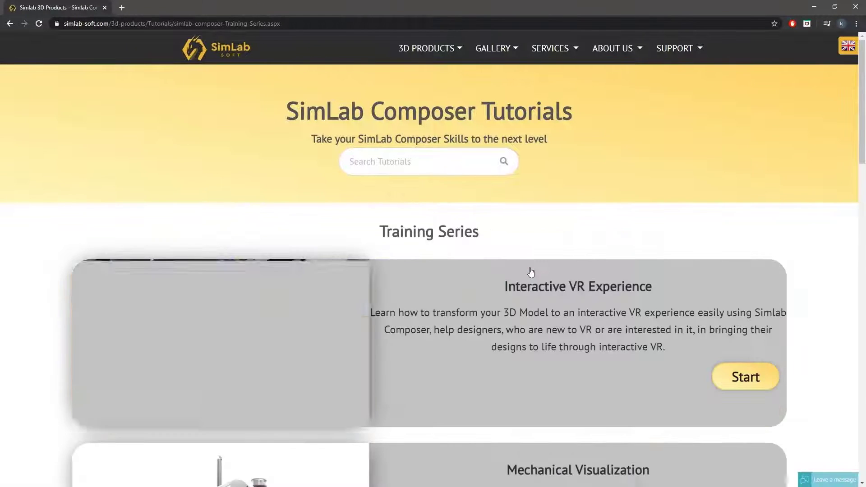
pyautogui.click(737, 370)
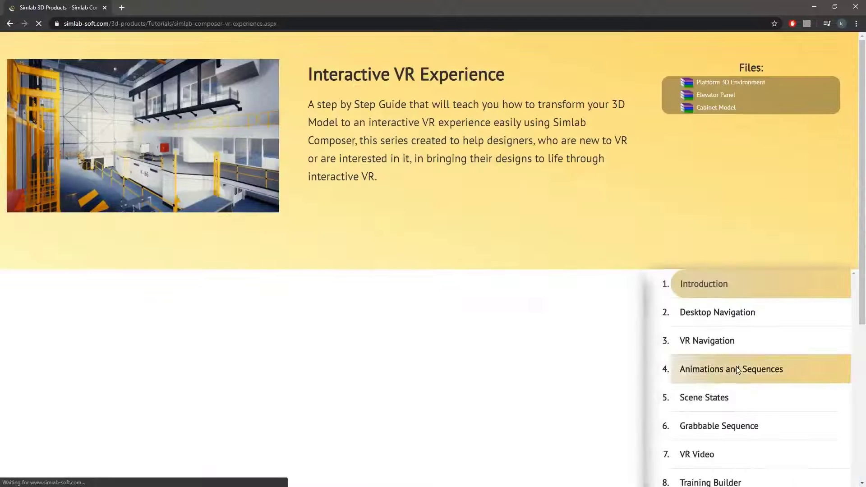
pyautogui.click(707, 131)
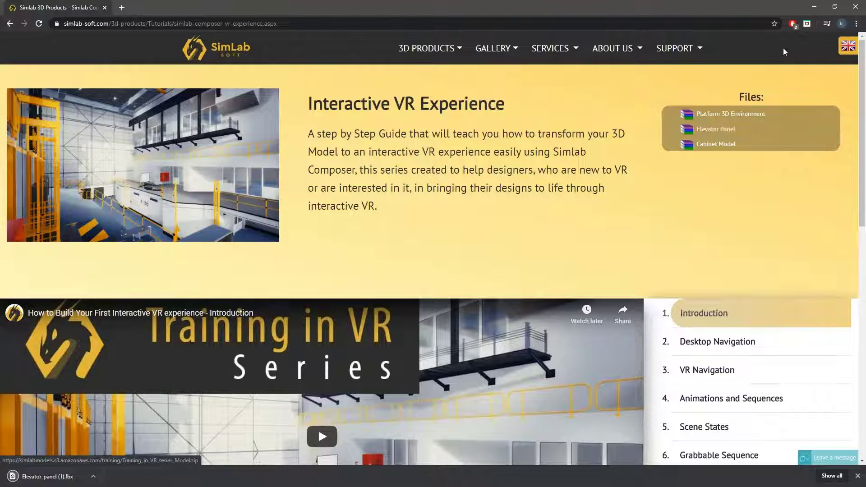
# Switch back to SimLab Composer and import Elevator_panel.fbx with Z as the up vector and Place in view enabled.
pyautogui.click(813, 8)
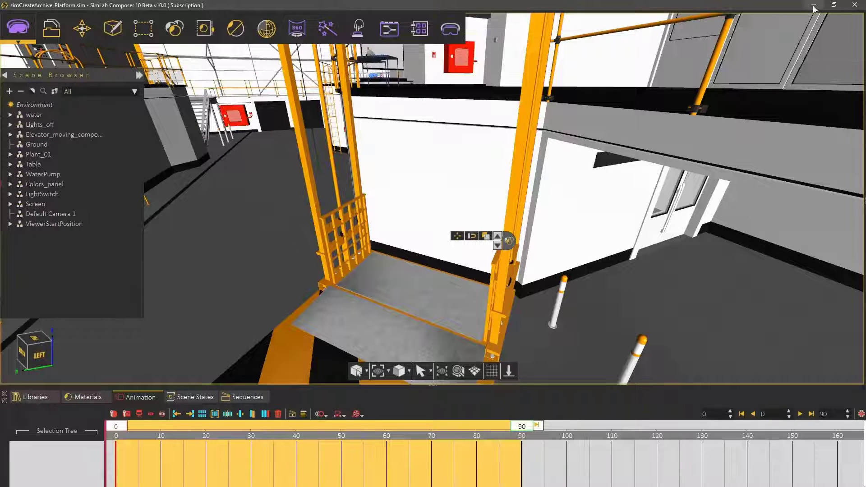
pyautogui.click(53, 26)
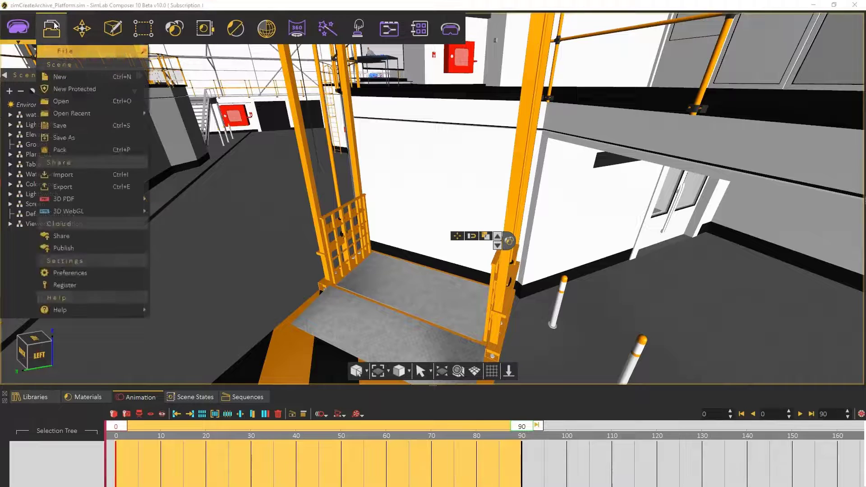
pyautogui.click(71, 177)
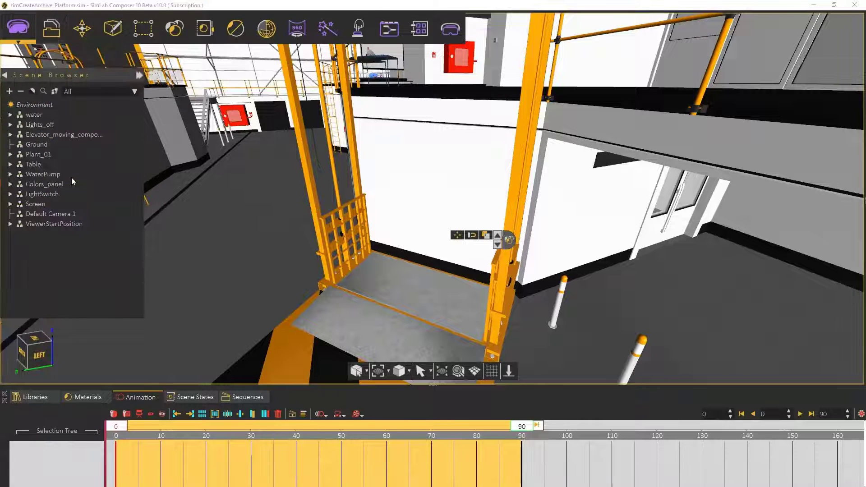
pyautogui.click(107, 88)
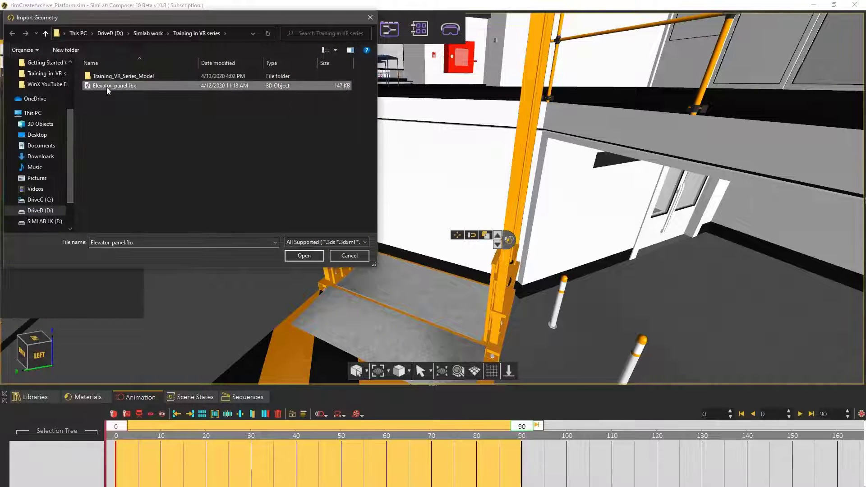
pyautogui.click(317, 243)
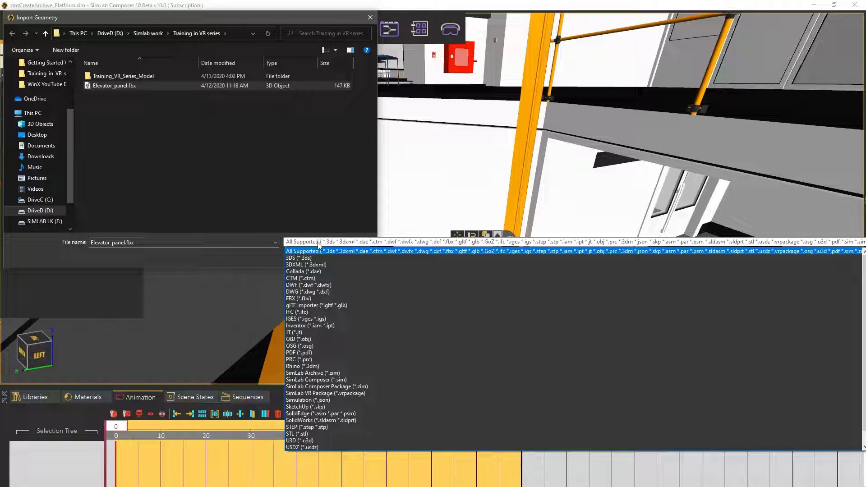
pyautogui.click(317, 242)
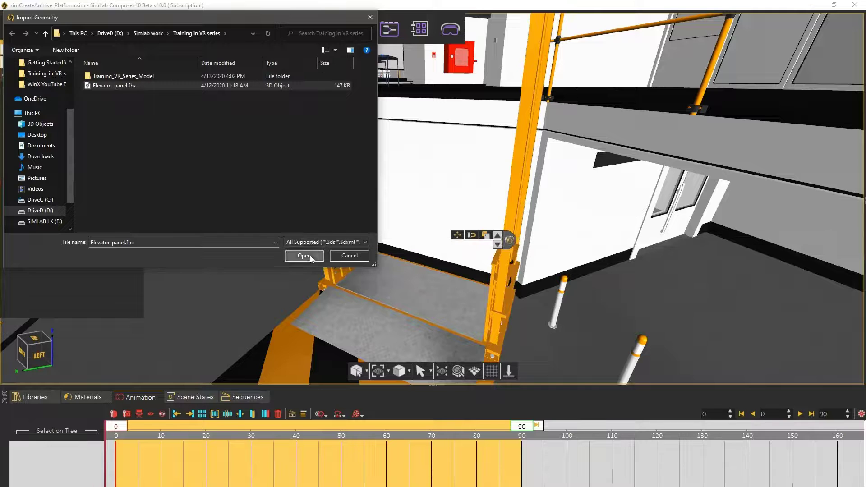
pyautogui.click(310, 255)
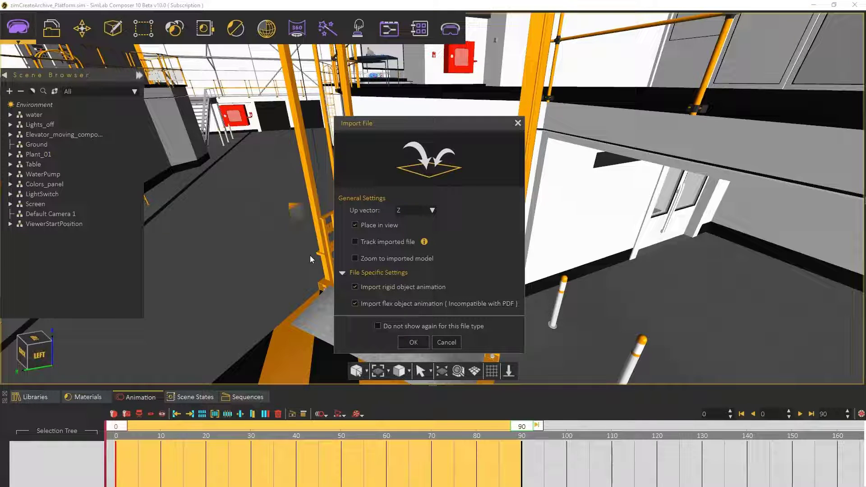
pyautogui.click(414, 342)
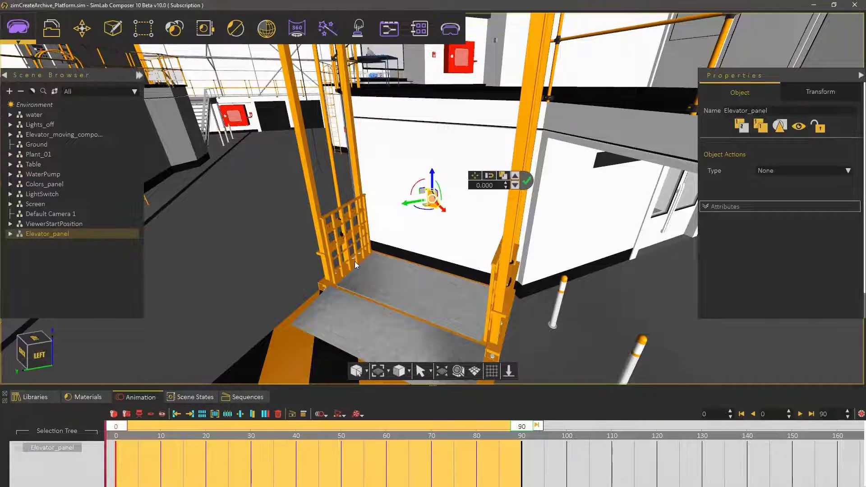
# Snap the imported elevator panel to the top rail of the elevator's side railing nearest the stairs.
pyautogui.scroll(3, 354, 261)
pyautogui.moveTo(348, 318); pyautogui.dragTo(331, 210, button='middle')
pyautogui.press('s')
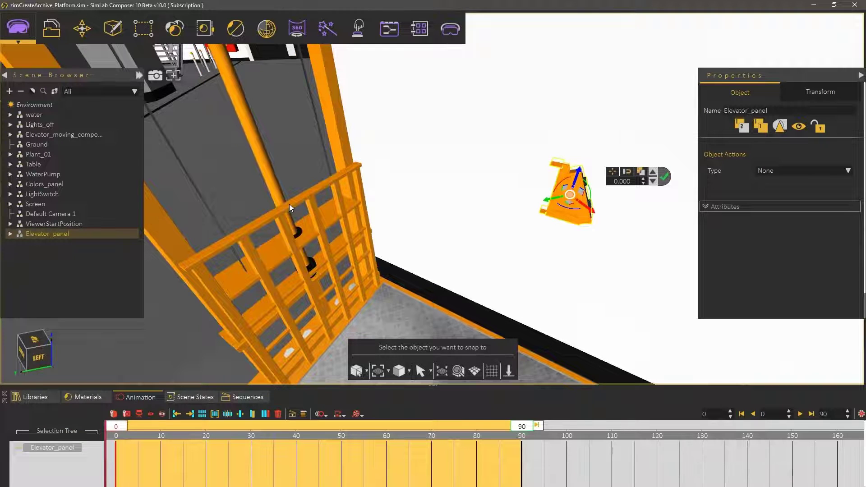
pyautogui.click(288, 204)
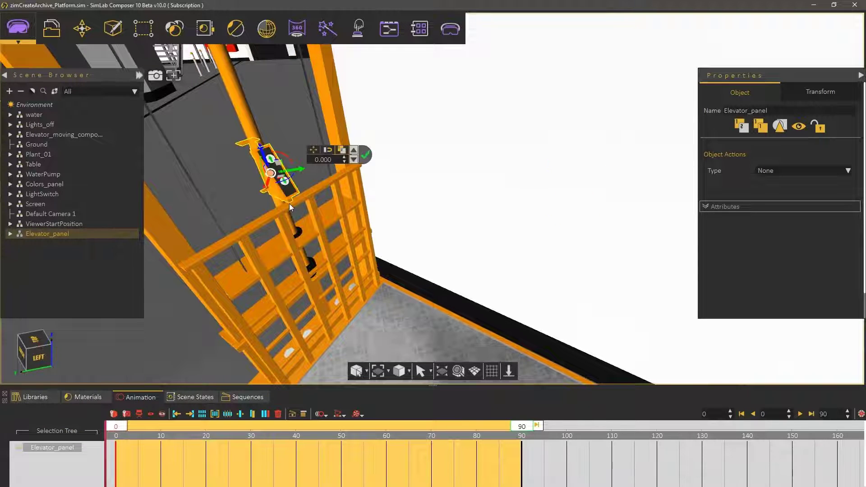
# Adjust the elevator panel's position so its bracket sits over the side railing's top rail, and confirm the placement.
pyautogui.moveTo(262, 157); pyautogui.dragTo(314, 235)
pyautogui.moveTo(315, 235); pyautogui.dragTo(430, 260, button='middle')
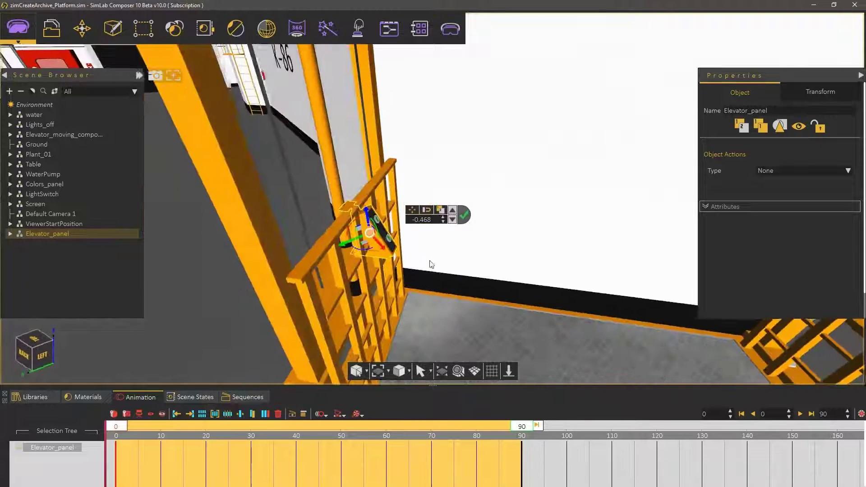
pyautogui.scroll(5, 334, 287)
pyautogui.moveTo(306, 278); pyautogui.dragTo(325, 240)
pyautogui.moveTo(325, 241); pyautogui.dragTo(402, 169, button='middle')
pyautogui.moveTo(321, 331); pyautogui.dragTo(322, 333)
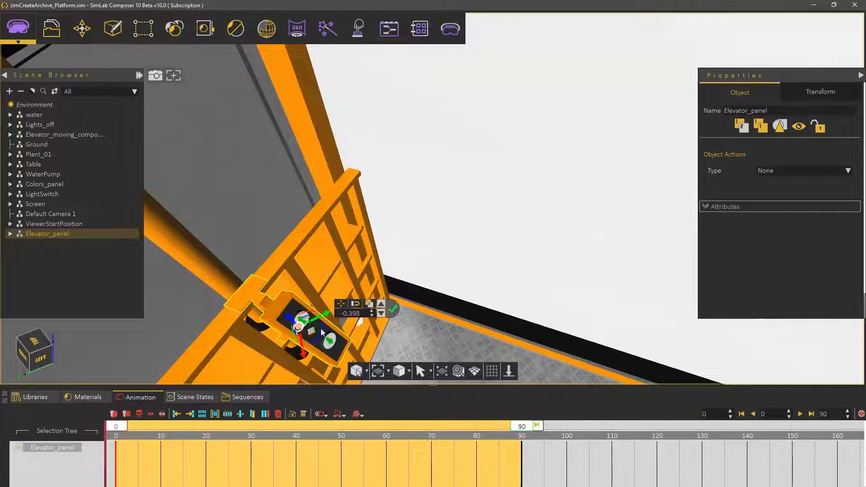
pyautogui.click(394, 310)
# Play the elevator animation twice to check whether the panel travels with the platform, returning to the first frame.
pyautogui.moveTo(427, 307); pyautogui.dragTo(424, 169, button='middle')
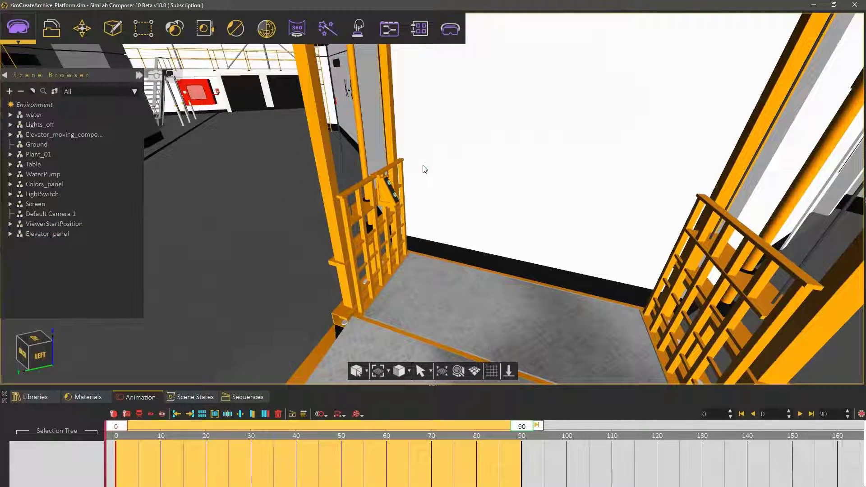
pyautogui.click(799, 414)
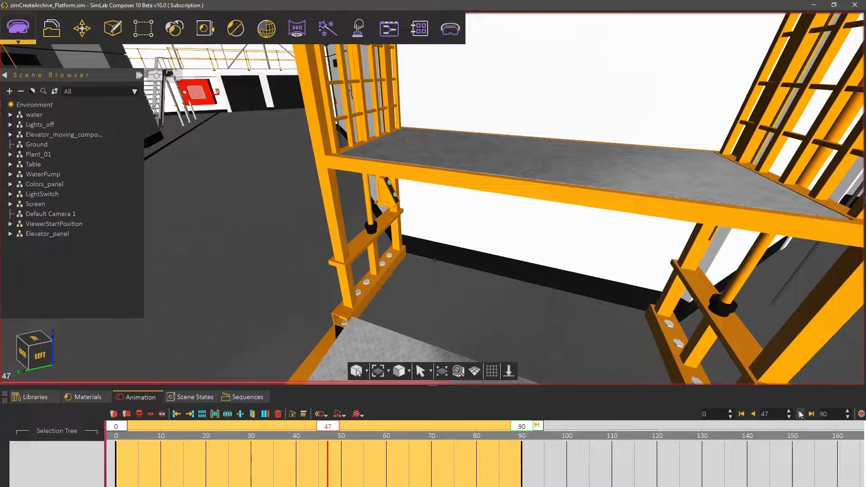
pyautogui.click(741, 414)
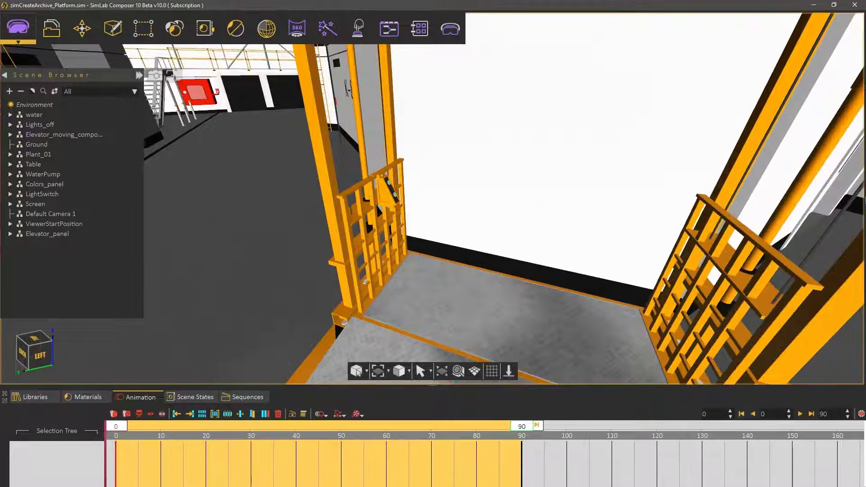
pyautogui.click(799, 414)
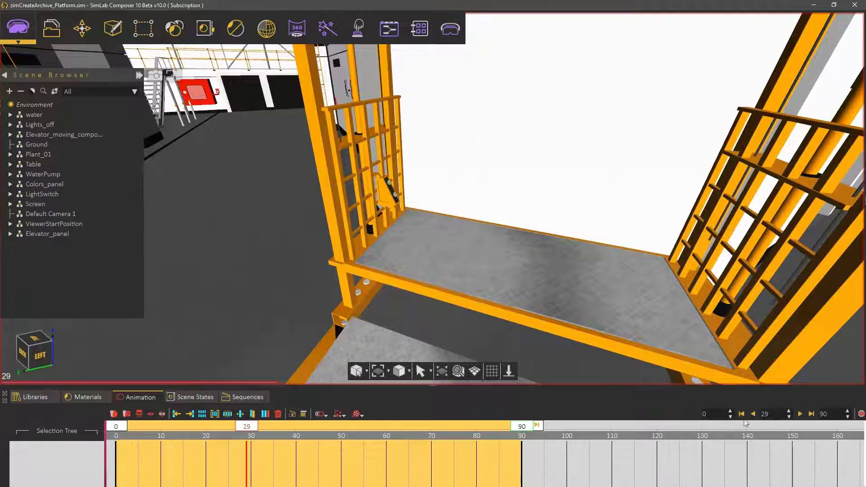
pyautogui.click(741, 414)
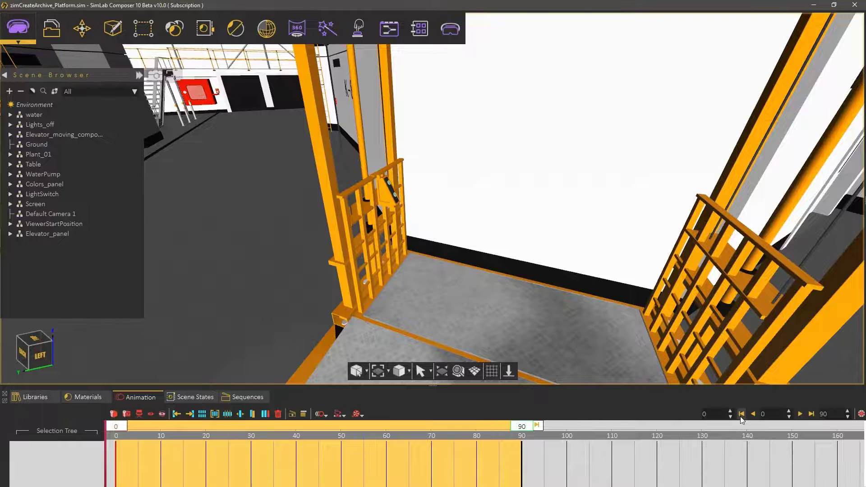
# Nest Elevator_panel under Elevator_moving_component in the scene tree and select the parent component.
pyautogui.click(54, 234)
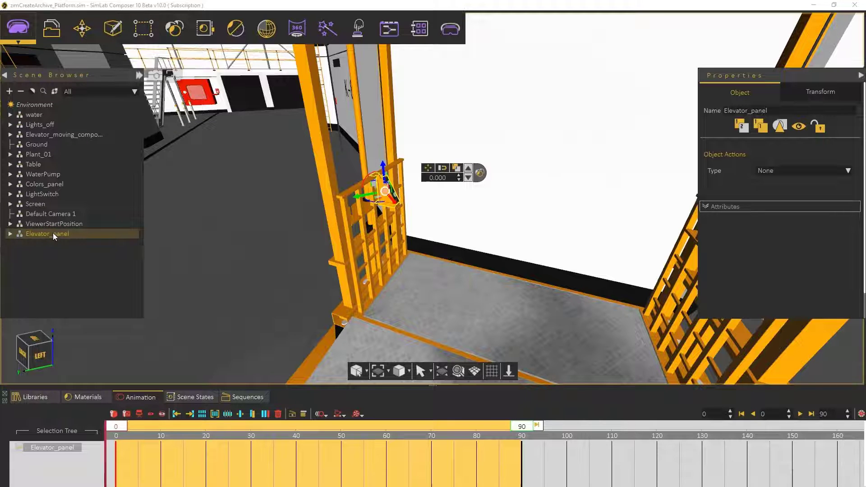
pyautogui.moveTo(53, 233); pyautogui.dragTo(64, 137)
pyautogui.click(64, 134)
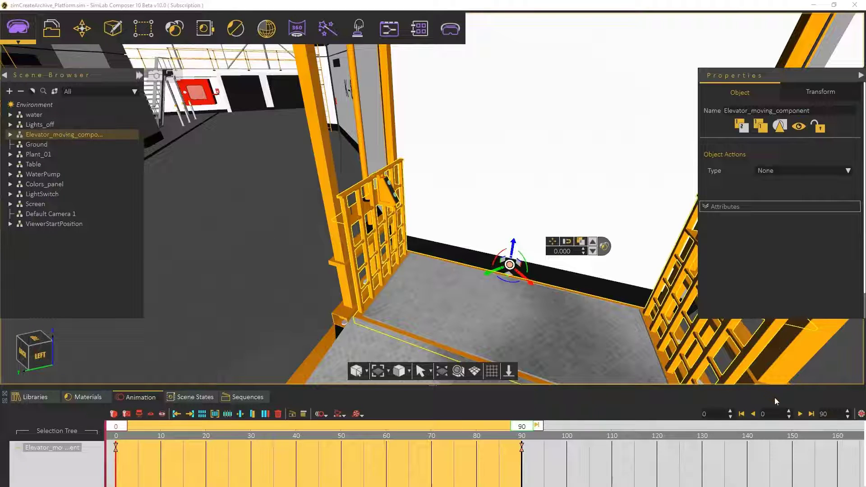
# Play the animation with the panel nested in the elevator, viewing the whole lift, and return to the first frame.
pyautogui.click(799, 413)
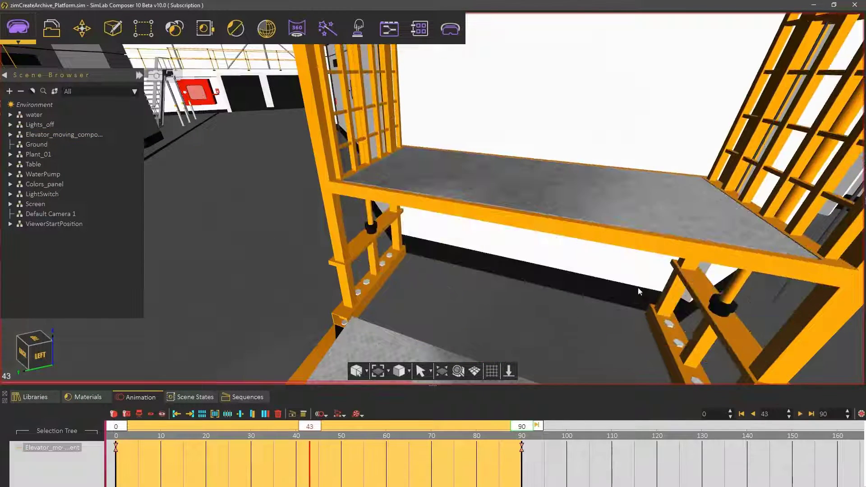
pyautogui.scroll(-5, 637, 287)
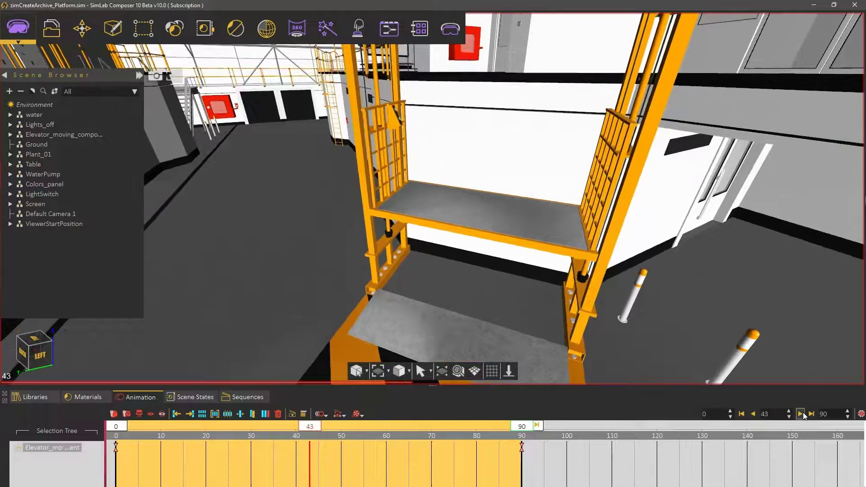
pyautogui.click(801, 413)
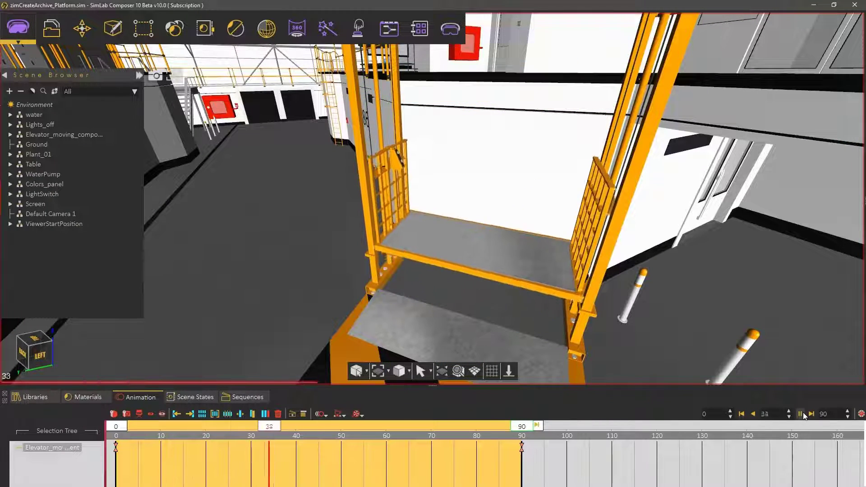
pyautogui.click(801, 413)
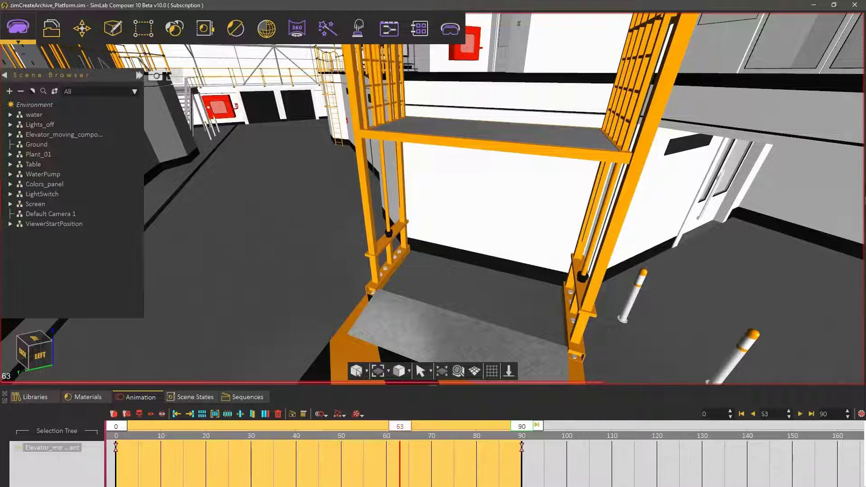
pyautogui.click(741, 414)
pyautogui.scroll(5, 529, 293)
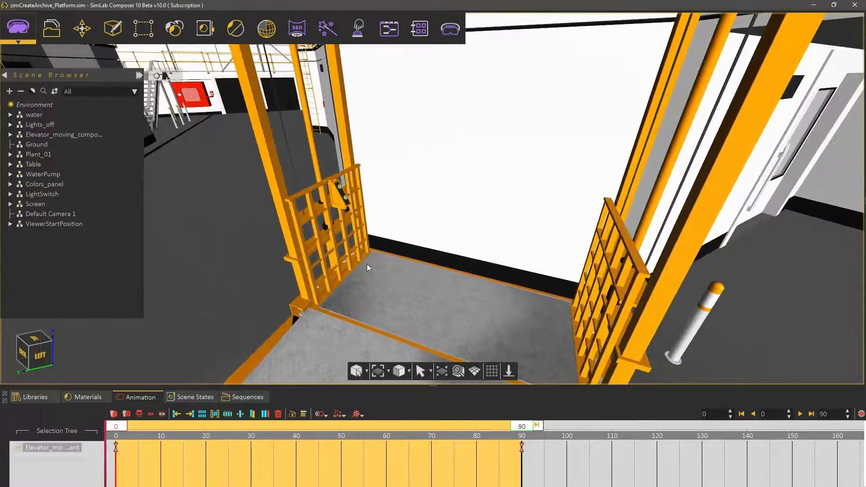
# Select the elevator keyframes at frames 0 and 90 and create an animation sequence named Lift_up with Create Reverse enabled.
pyautogui.moveTo(567, 468); pyautogui.dragTo(103, 380)
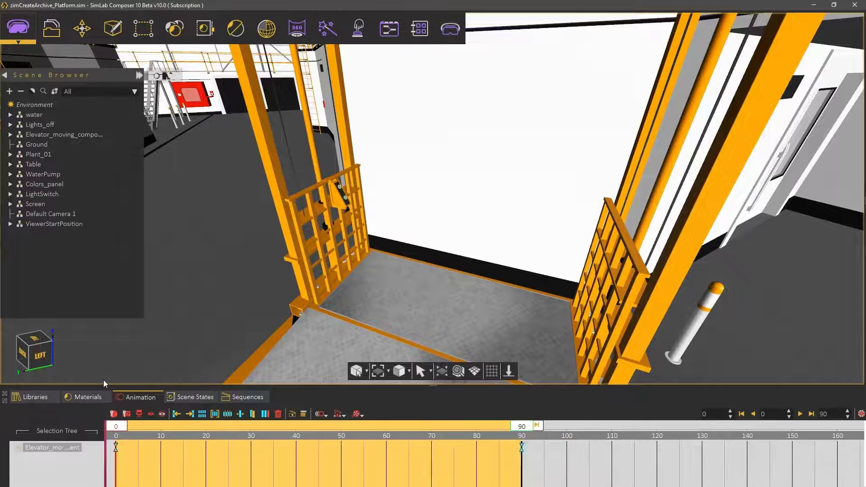
pyautogui.click(292, 414)
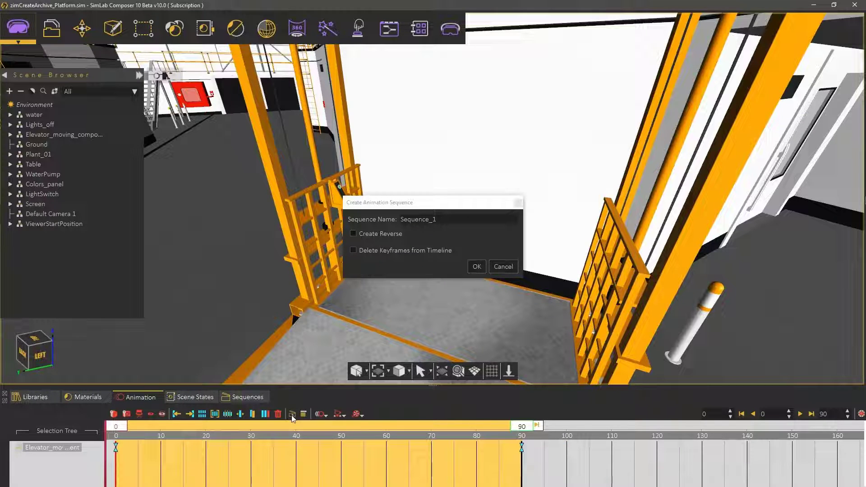
pyautogui.click(436, 233)
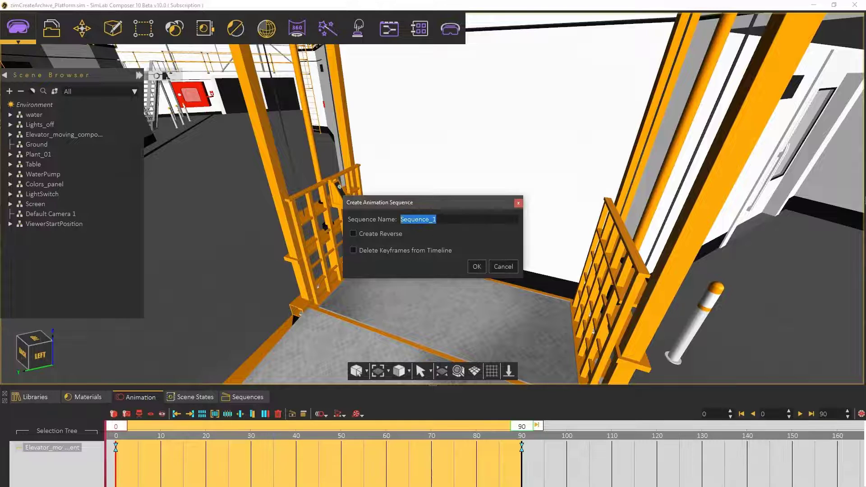
pyautogui.write('Lift_up')
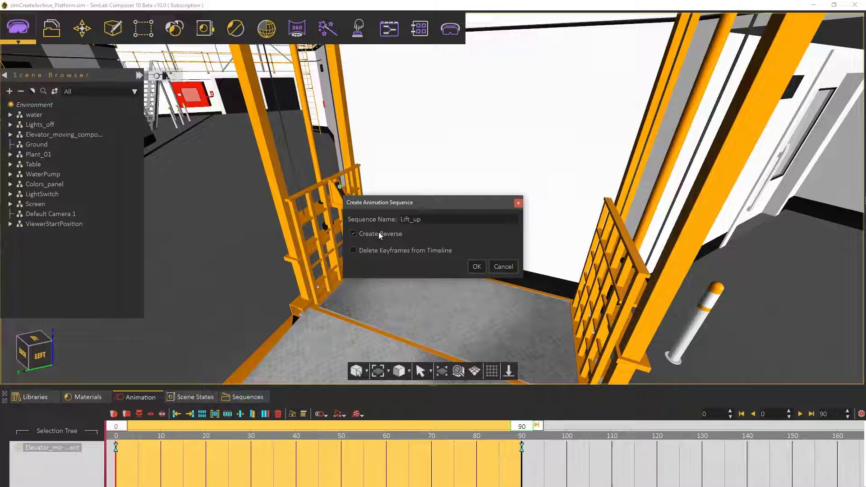
pyautogui.click(476, 267)
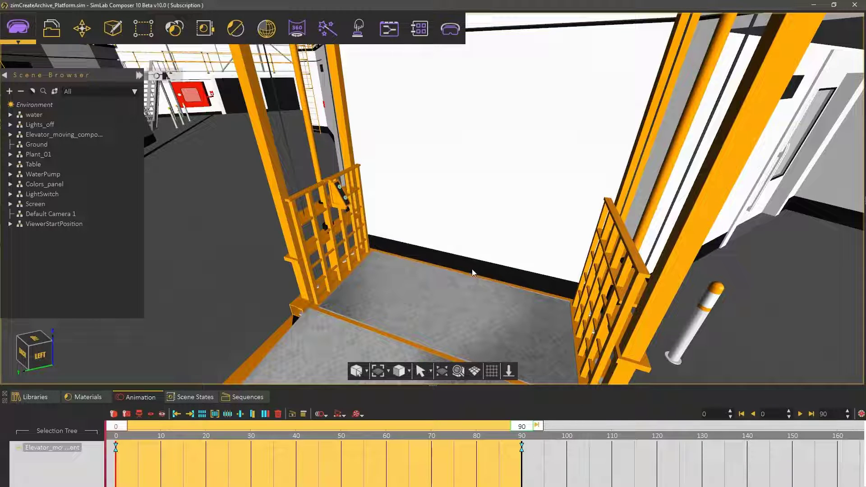
# Give the upper button on the elevator panel a Play Sequence action that runs the Lift_up sequence.
pyautogui.click(251, 396)
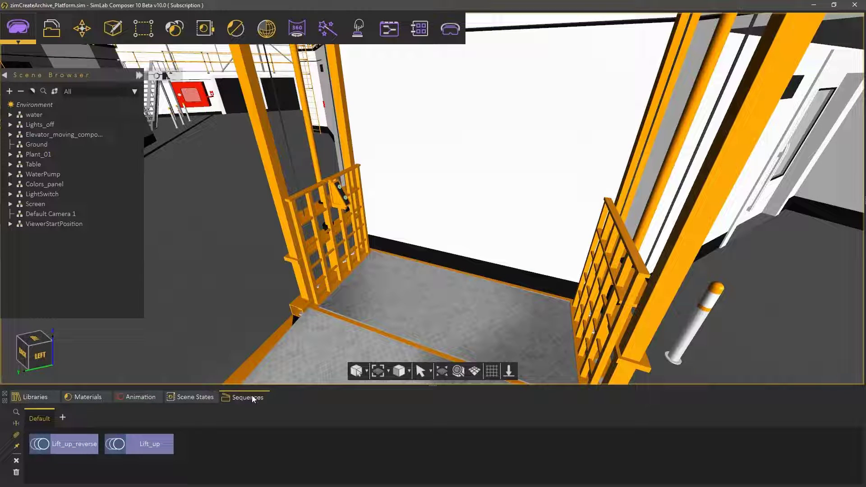
pyautogui.click(305, 234)
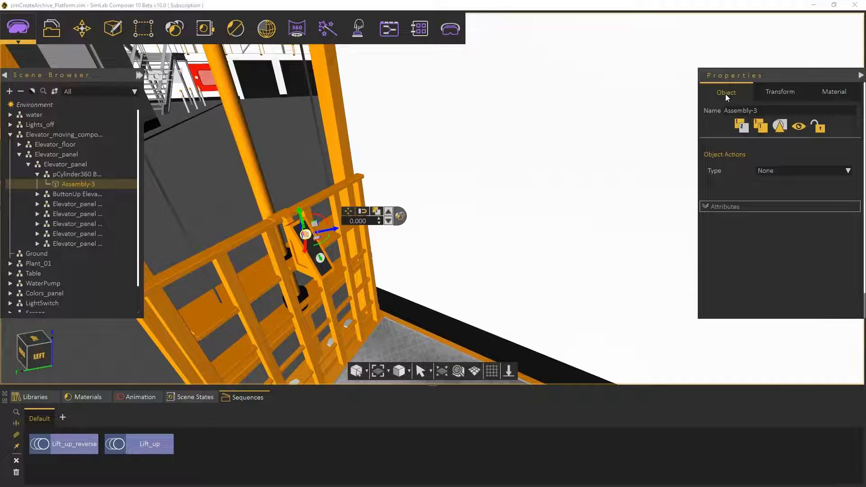
pyautogui.click(772, 169)
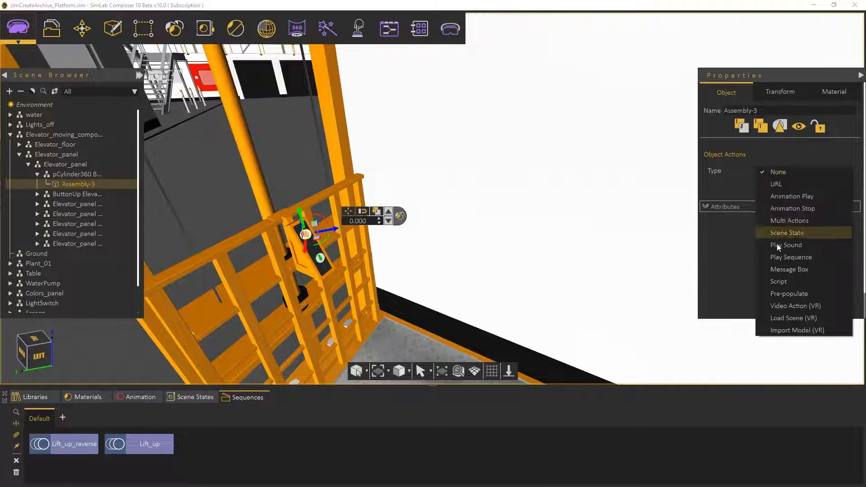
pyautogui.click(779, 255)
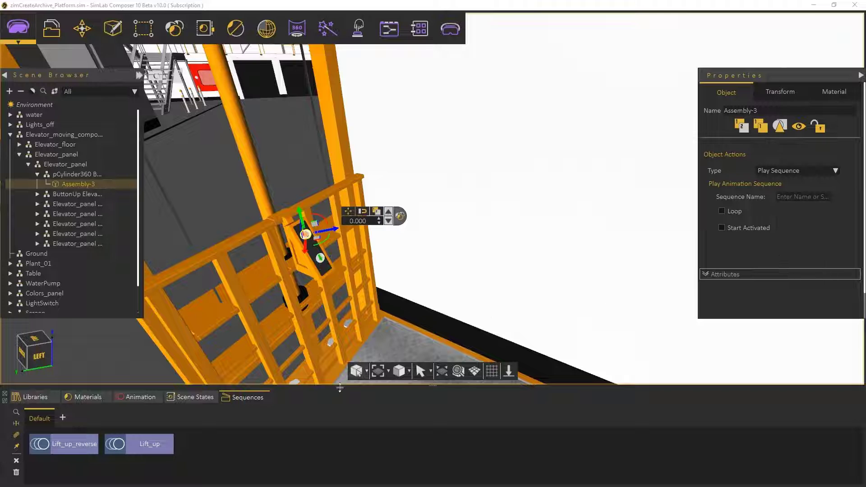
pyautogui.click(158, 444)
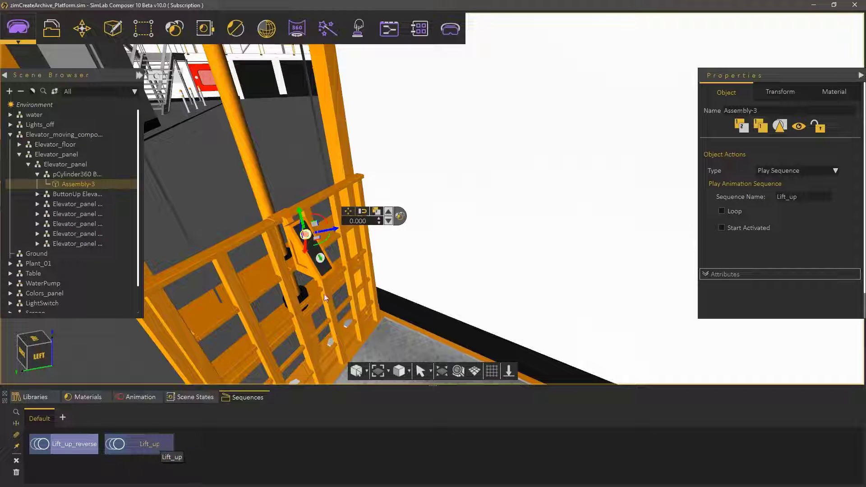
# Give the lower button on the elevator panel a Play Sequence action that runs the Lift_up_reverse sequence.
pyautogui.click(320, 258)
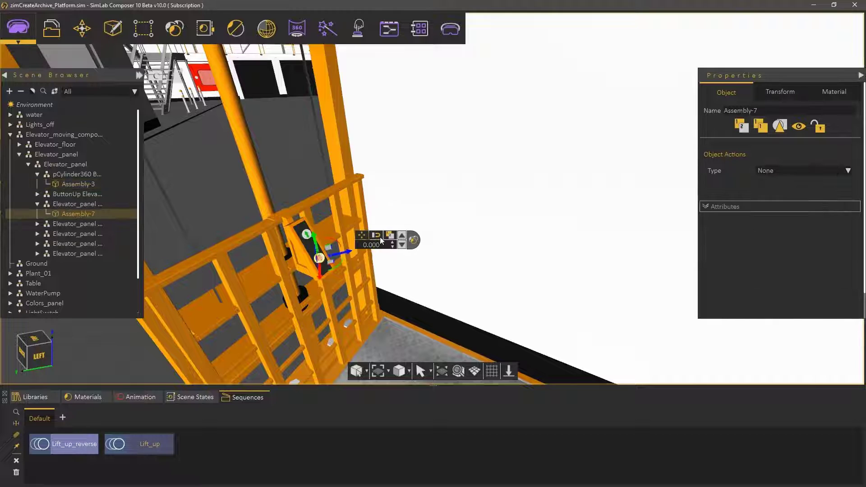
pyautogui.click(763, 172)
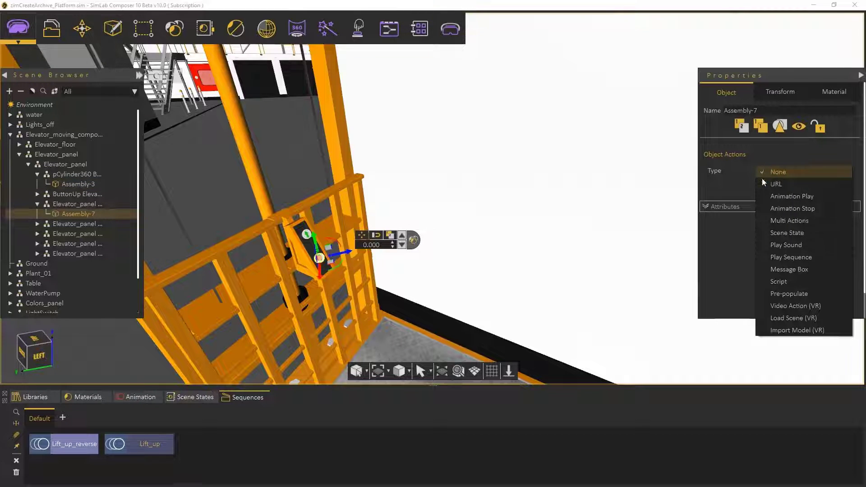
pyautogui.click(780, 257)
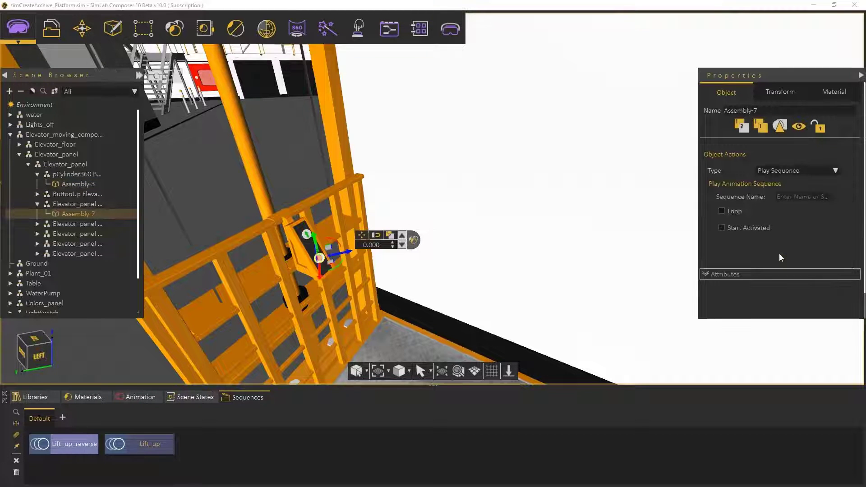
pyautogui.click(72, 445)
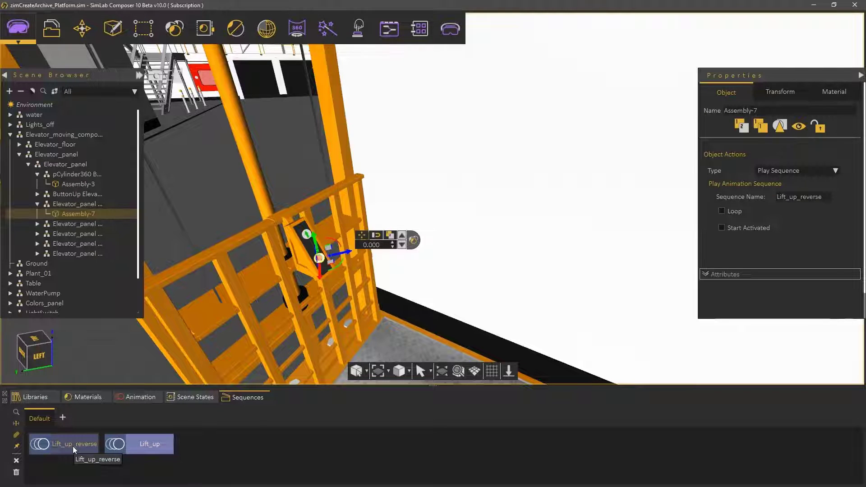
# Show the scene in the SimLab VR Viewer using Desktop mode.
pyautogui.moveTo(275, 340); pyautogui.dragTo(304, 317, button='middle')
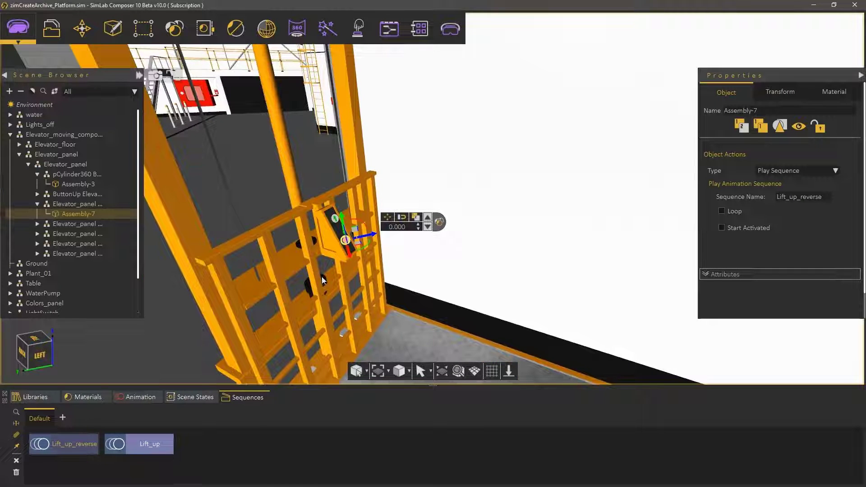
pyautogui.click(446, 34)
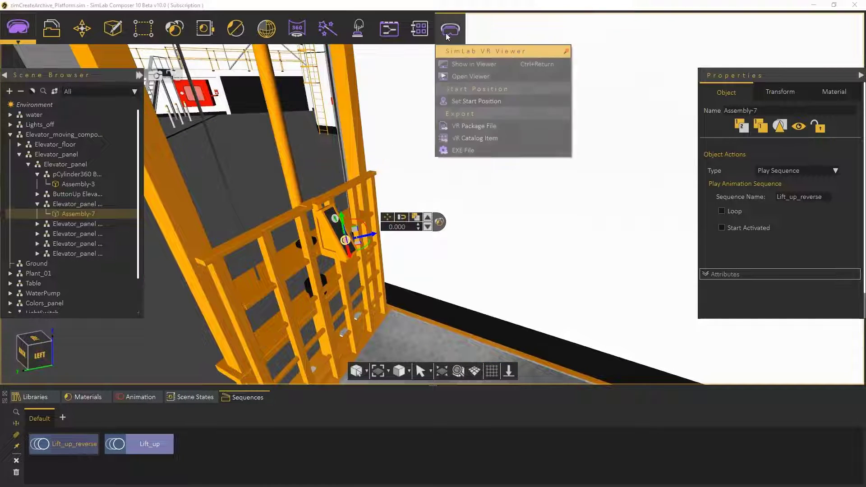
pyautogui.click(457, 64)
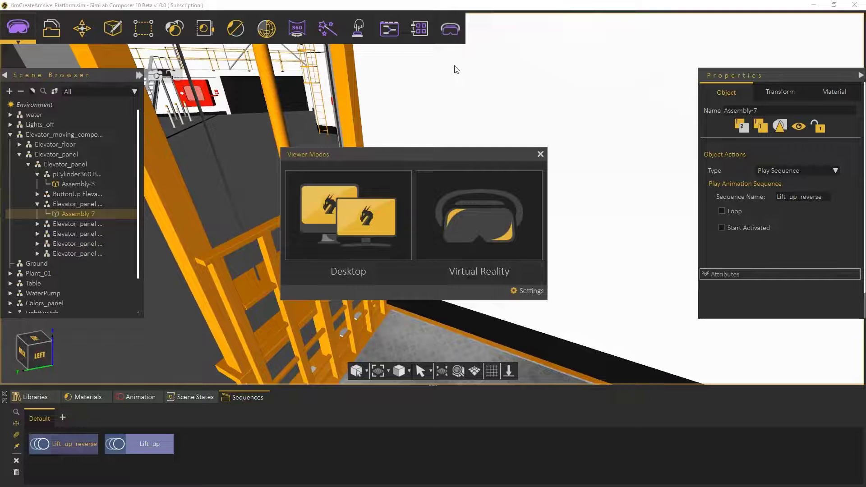
pyautogui.click(369, 201)
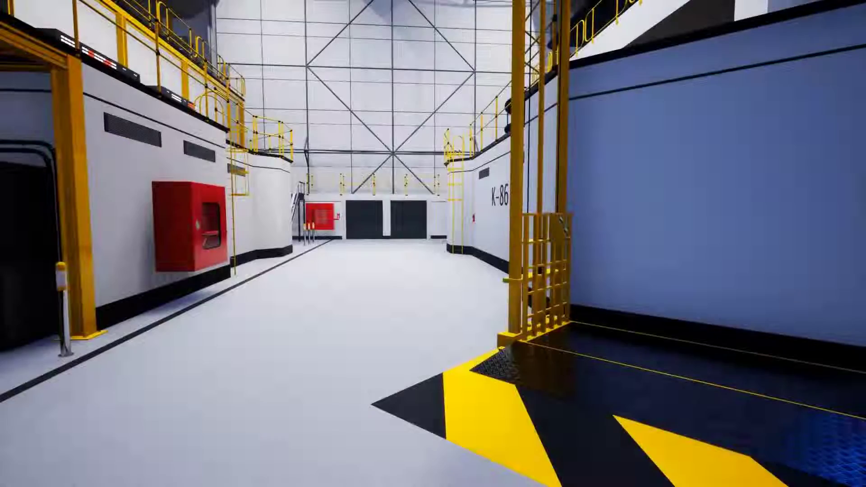
# Walk onto the elevator platform and activate the panel's upper button to test the lift-up sequence.
pyautogui.press('w')
pyautogui.press('w')
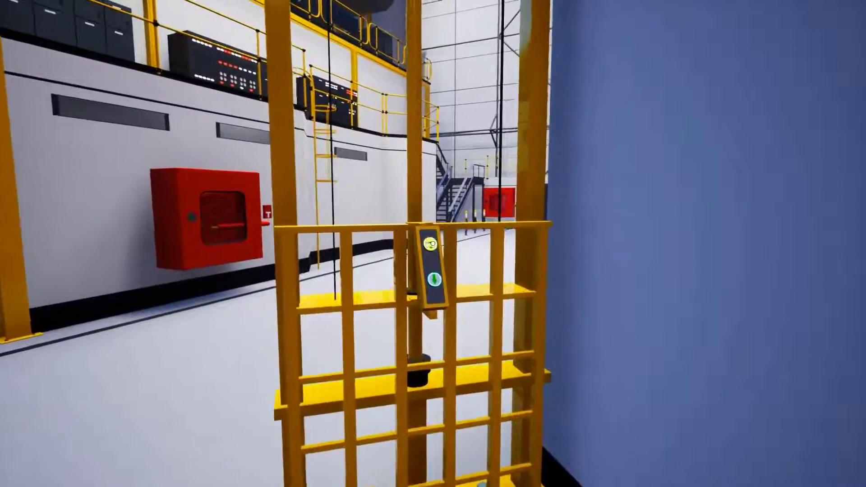
pyautogui.click(431, 244)
pyautogui.press('w')
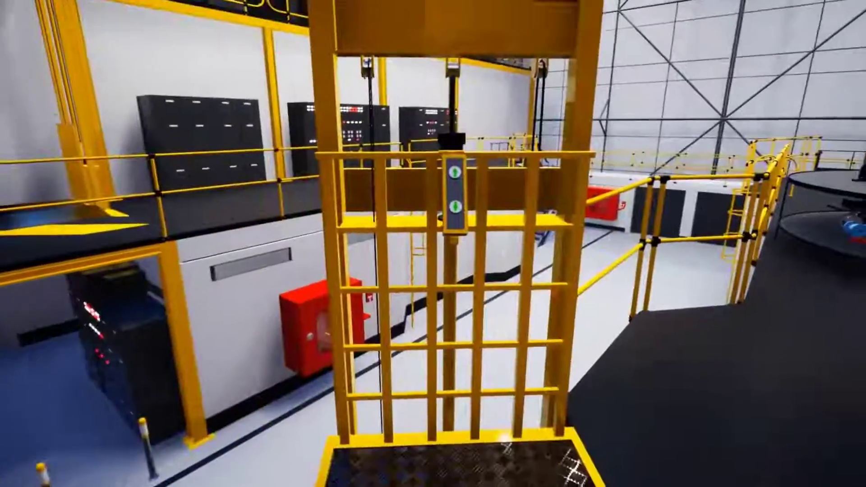